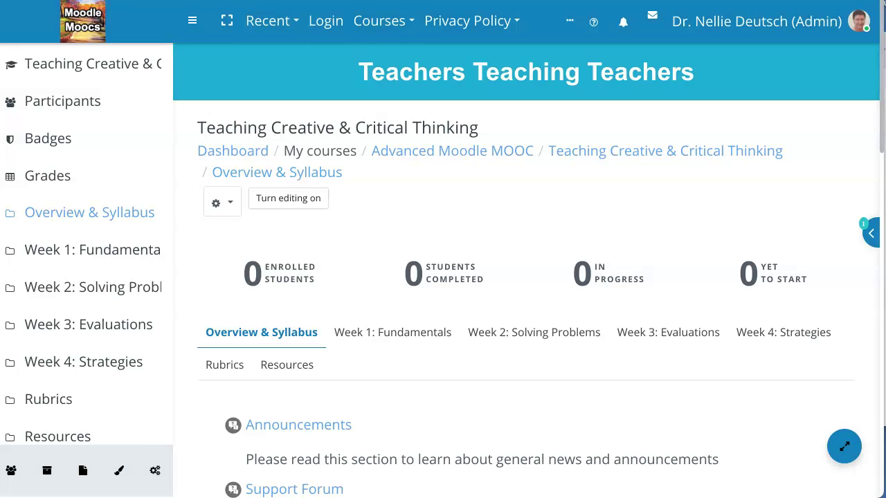
Turn on course editing and open the activity chooser for the Overview & Syllabus section
scroll(526, 298, "down", 1)
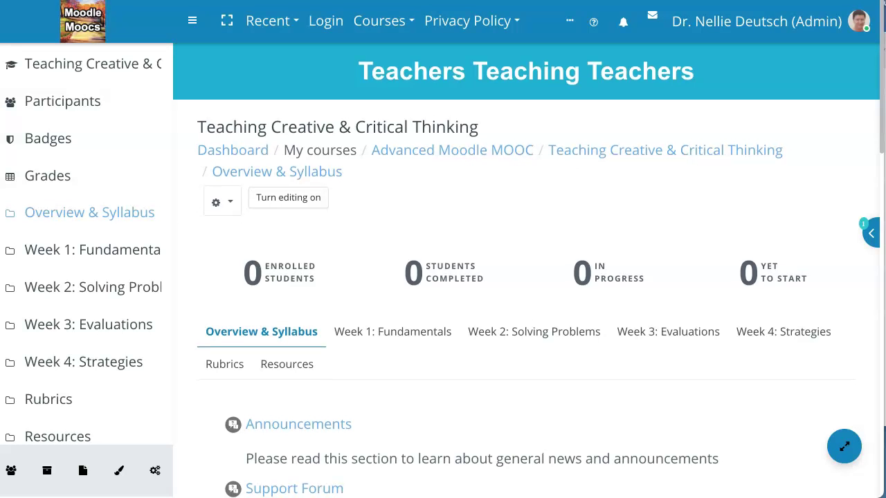
left_click(288, 198)
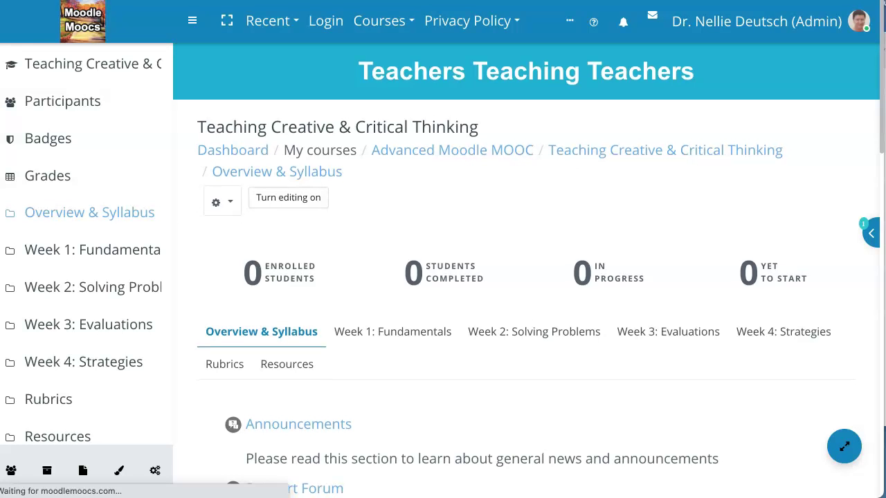
scroll(367, 276, "down", 10)
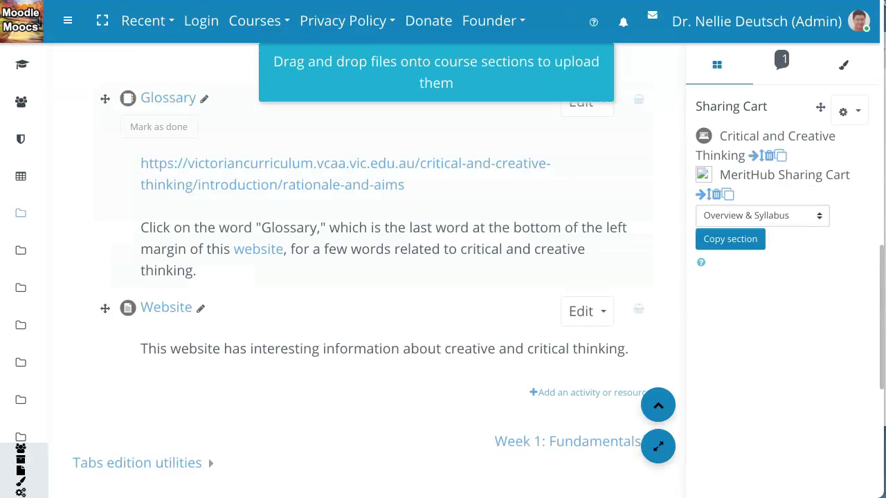
scroll(367, 277, "down", 3)
scroll(366, 277, "up", 2)
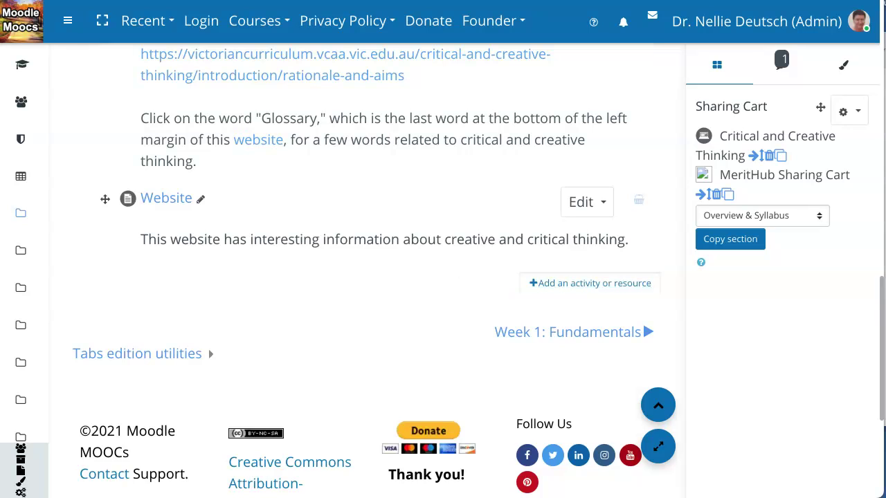
left_click(590, 283)
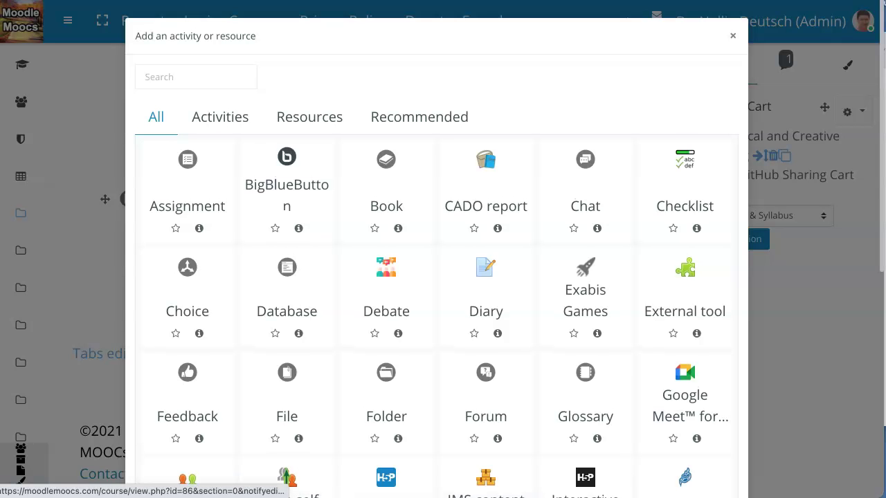
Add a new Interactive Content activity from the chooser's activities
left_click(220, 117)
scroll(486, 284, "down", 3)
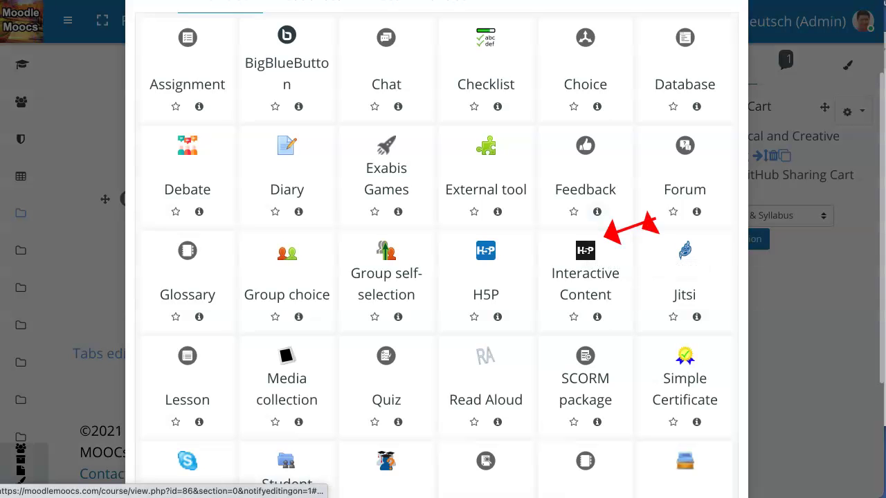
left_click(585, 273)
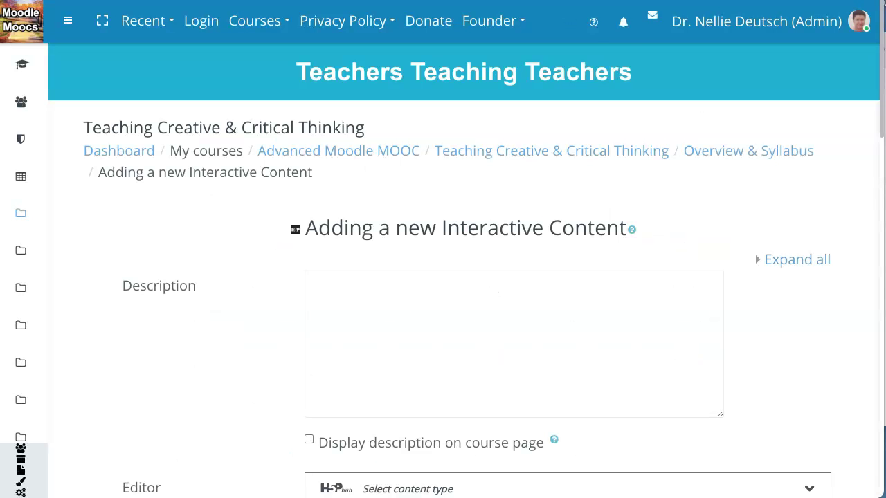
Show the details of the Interactive Video content type in the H5P hub and update it
scroll(464, 290, "down", 1)
scroll(349, 296, "down", 5)
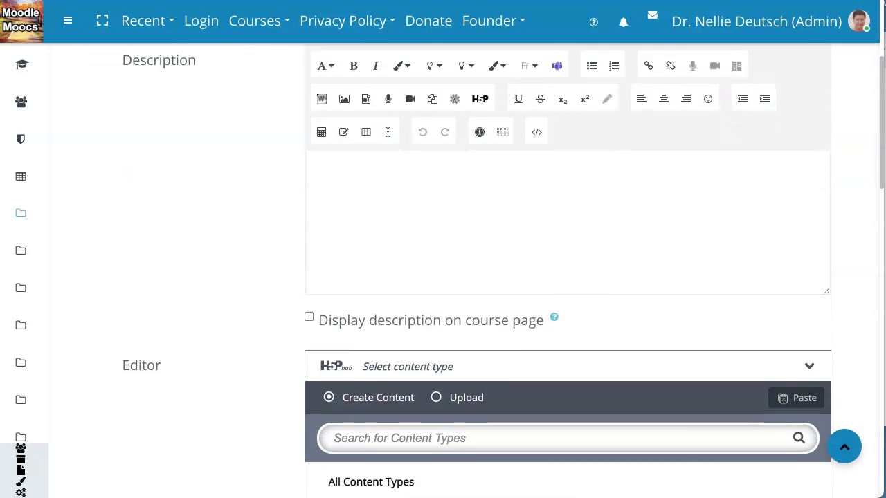
scroll(567, 277, "down", 1)
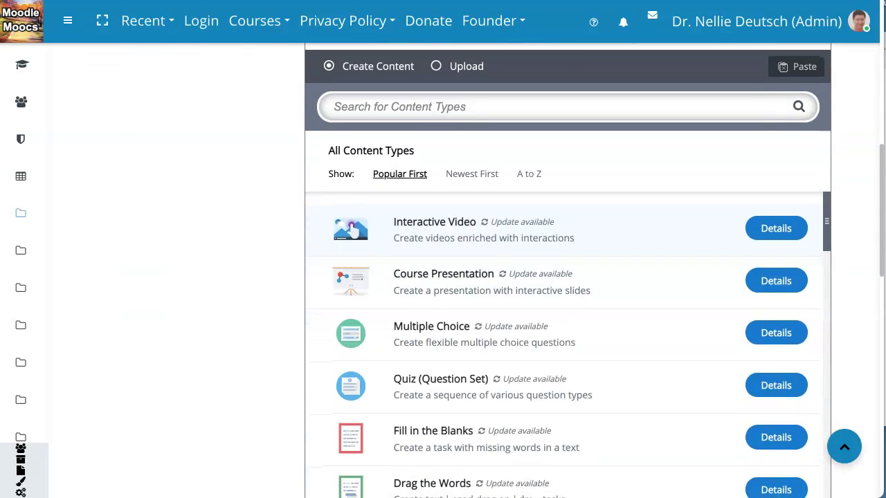
left_click(335, 106)
scroll(568, 277, "up", 1)
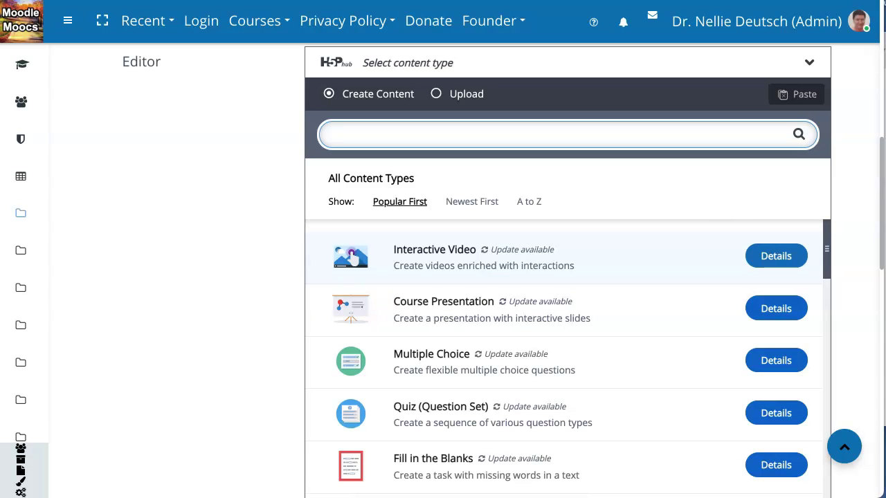
left_click(776, 256)
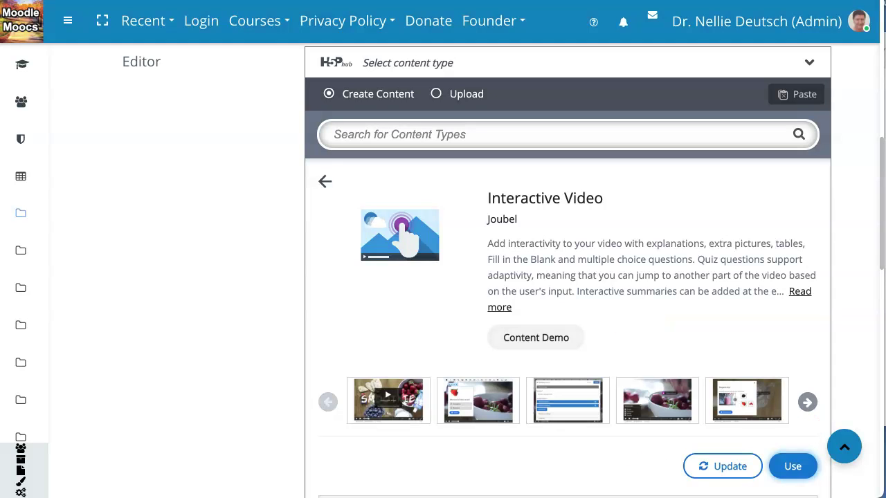
left_click(727, 466)
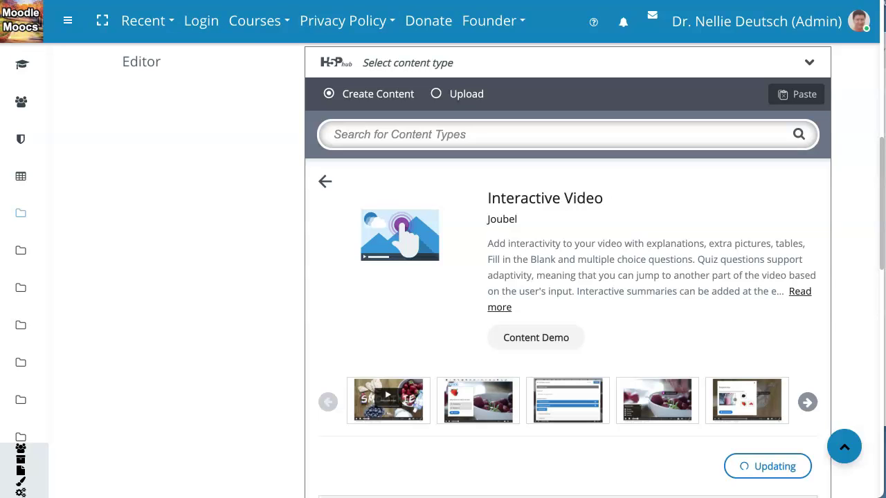
Read the full Interactive Video description and browse through its preview images
left_click(801, 291)
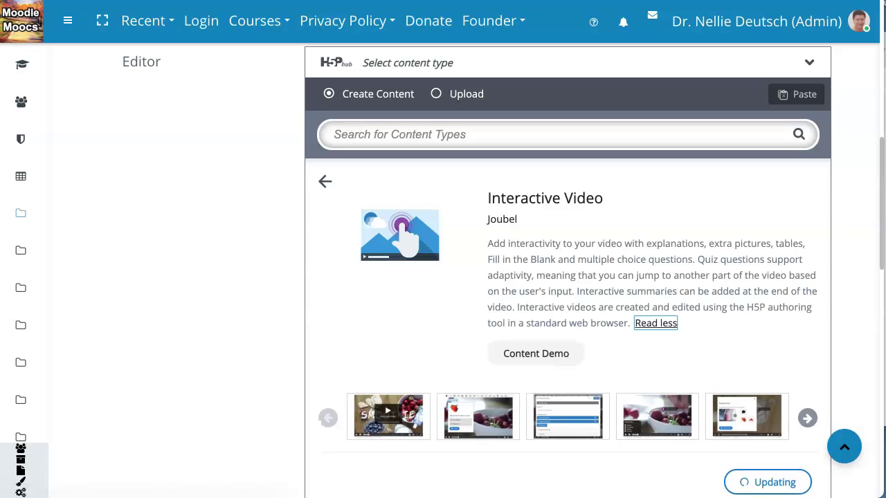
left_click(388, 416)
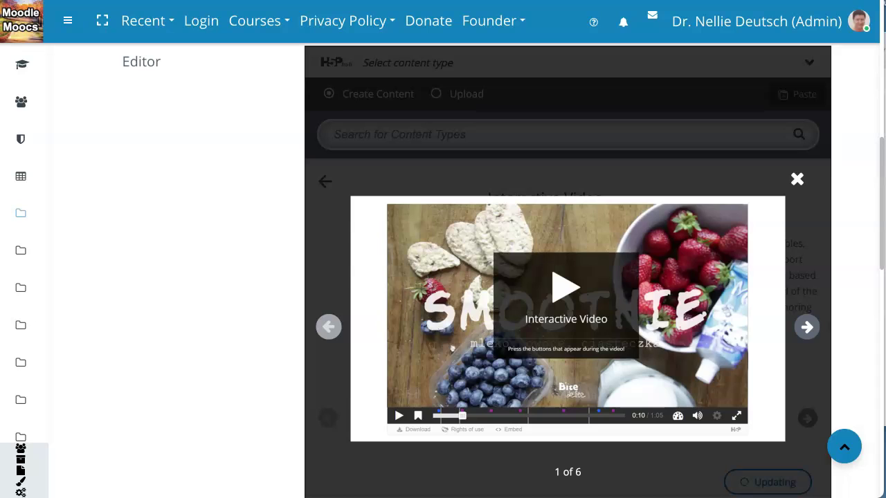
left_click(806, 327)
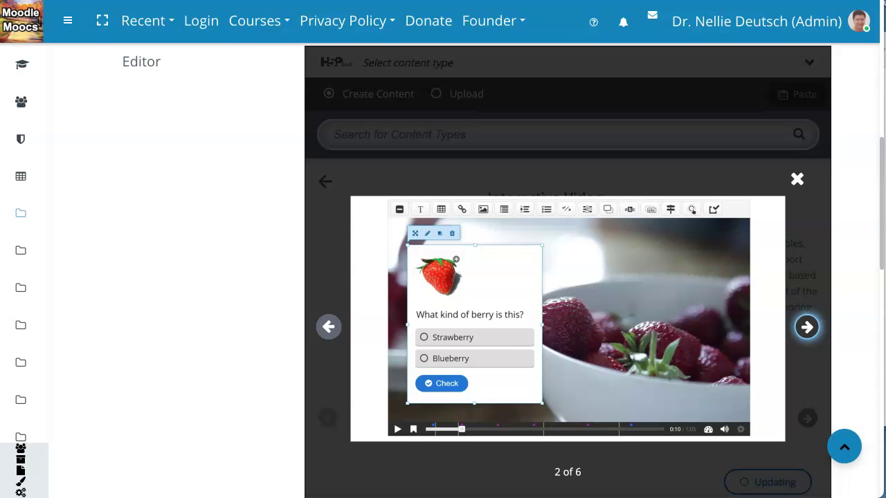
left_click(807, 326)
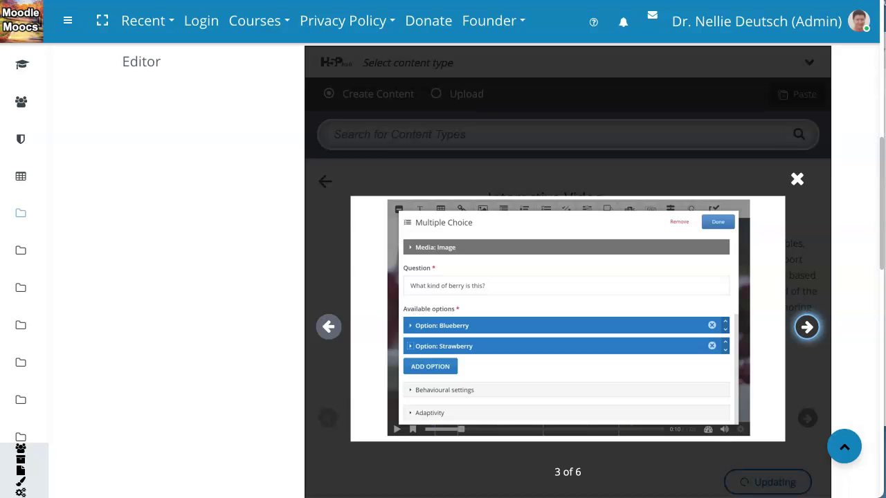
key("Right")
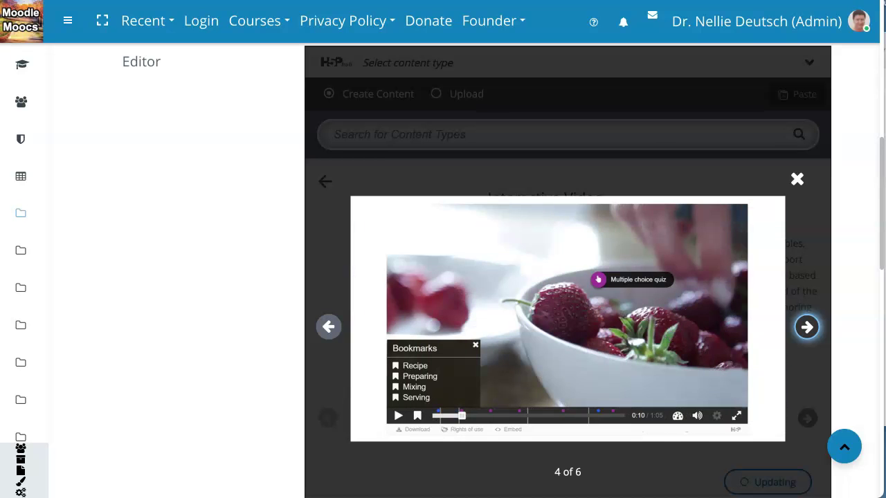
key("Right")
key("Right")
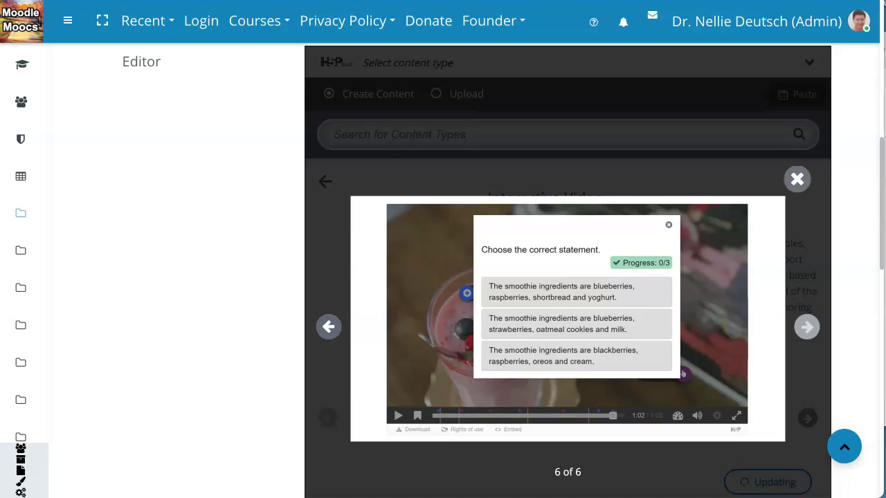
key("Escape")
Expand the content type's license details and use Interactive Video for the activity
scroll(568, 277, "down", 2)
scroll(567, 277, "down", 1)
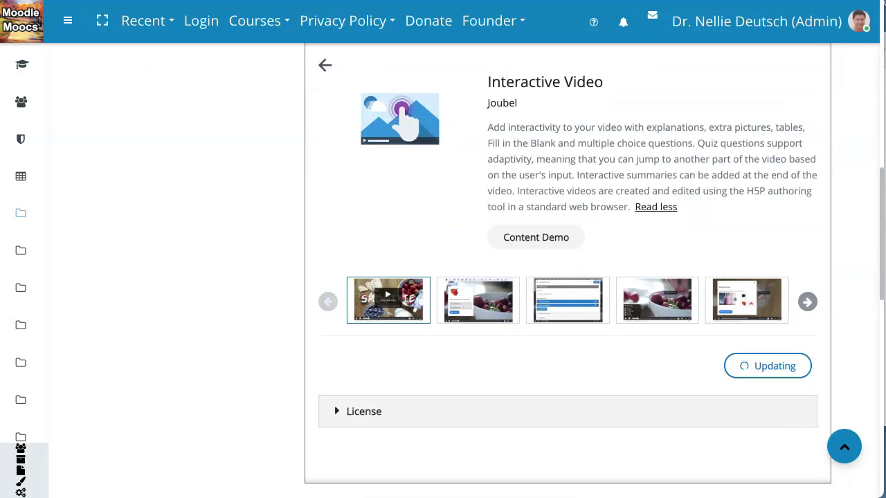
left_click(363, 370)
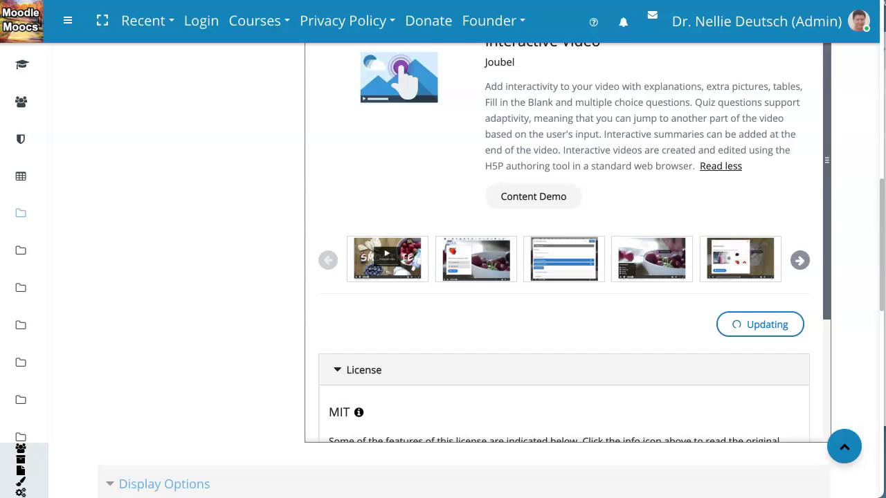
scroll(564, 276, "down", 3)
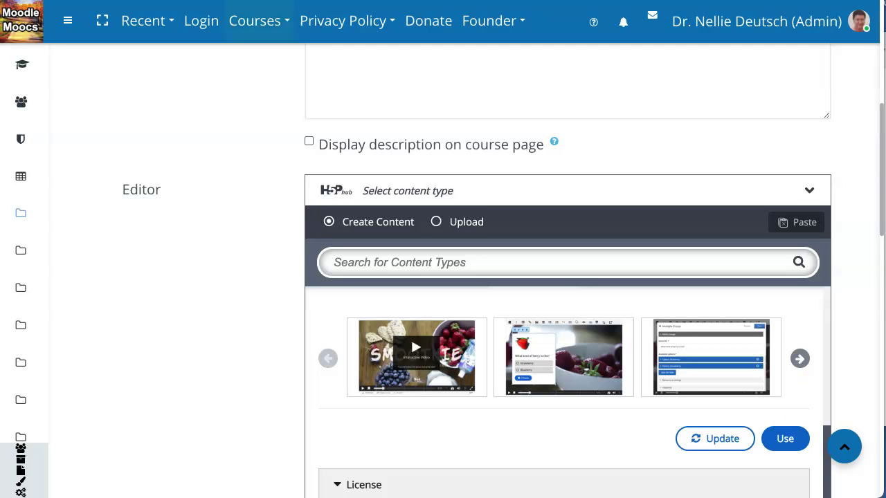
left_click(785, 439)
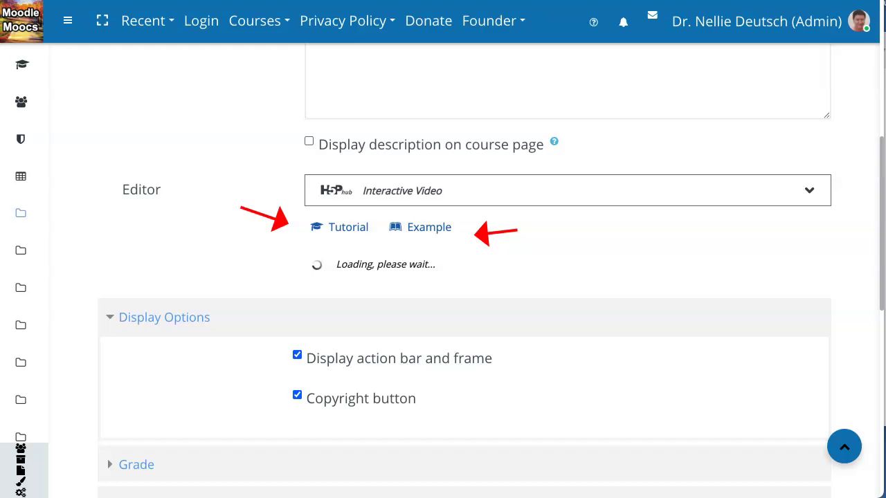
Expand the Grade settings and examine the grade category choices and the remaining activity settings
scroll(136, 305, "down", 3)
left_click(136, 305)
scroll(443, 277, "down", 3)
left_click(332, 173)
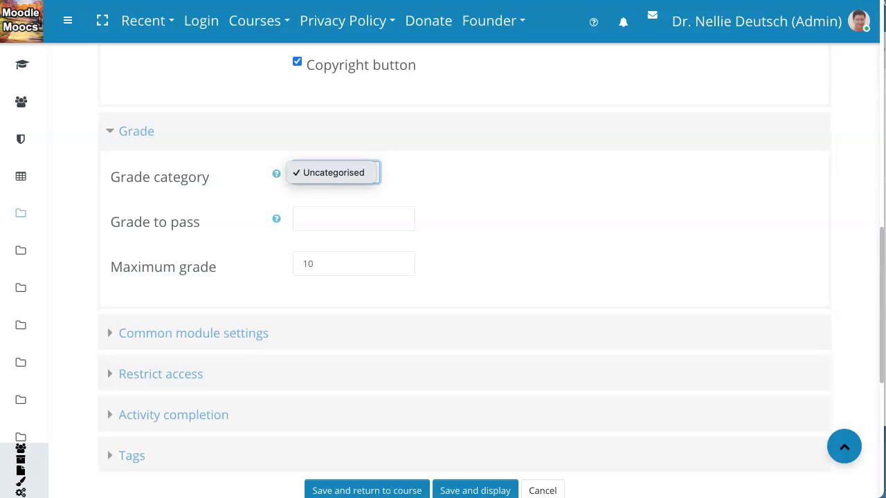
key("Escape")
left_click_drag(320, 407, 257, 414)
key("Escape")
scroll(464, 270, "down", 3)
scroll(464, 270, "up", 6)
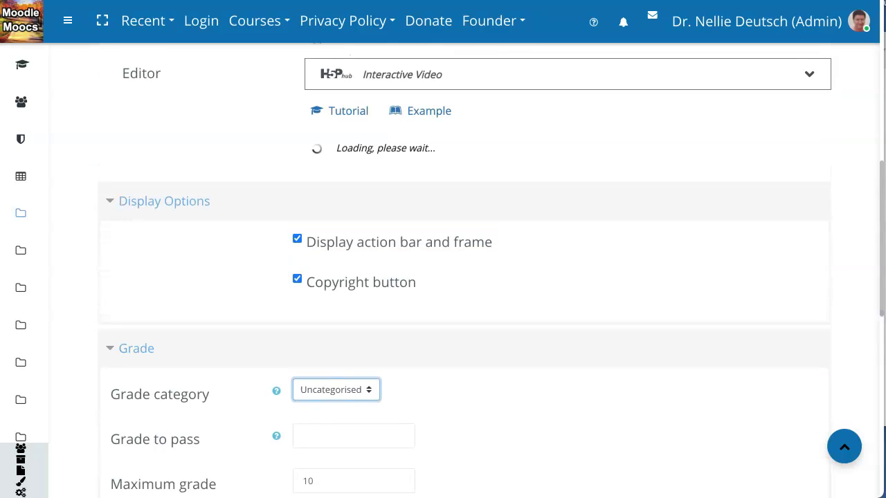
Exit the guided tour in the Interactive Video editor
scroll(464, 277, "up", 4)
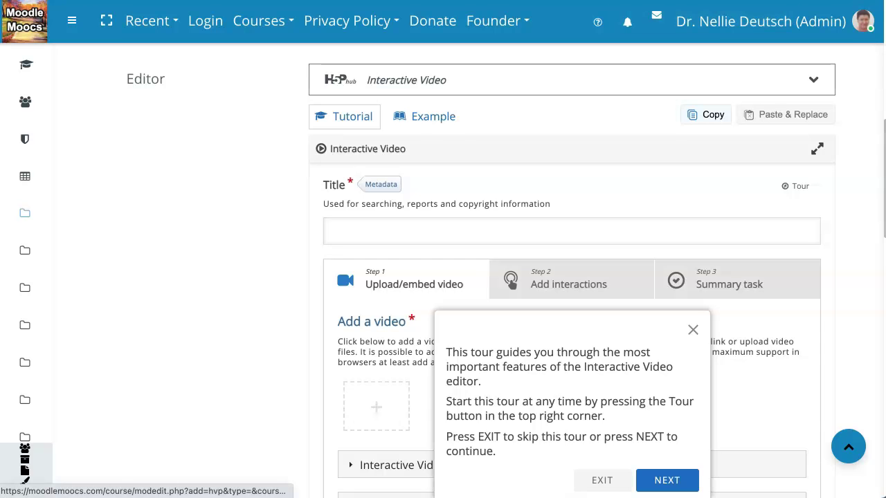
left_click(601, 479)
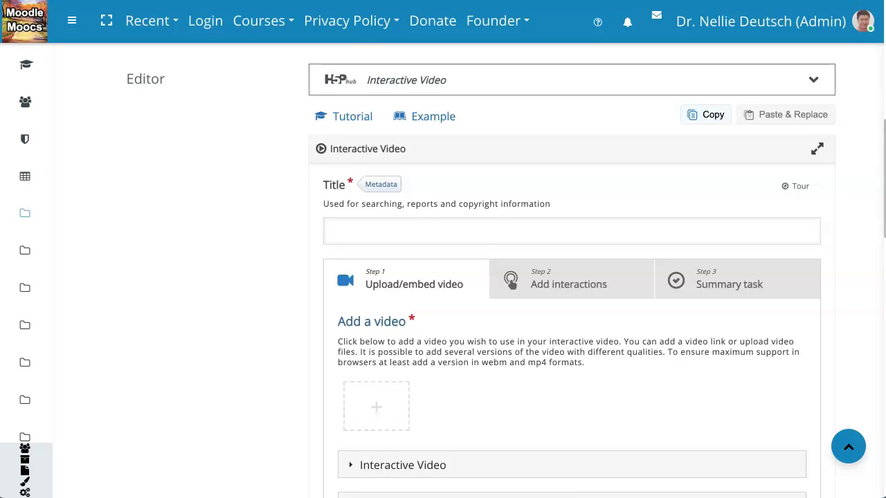
scroll(482, 276, "up", 1)
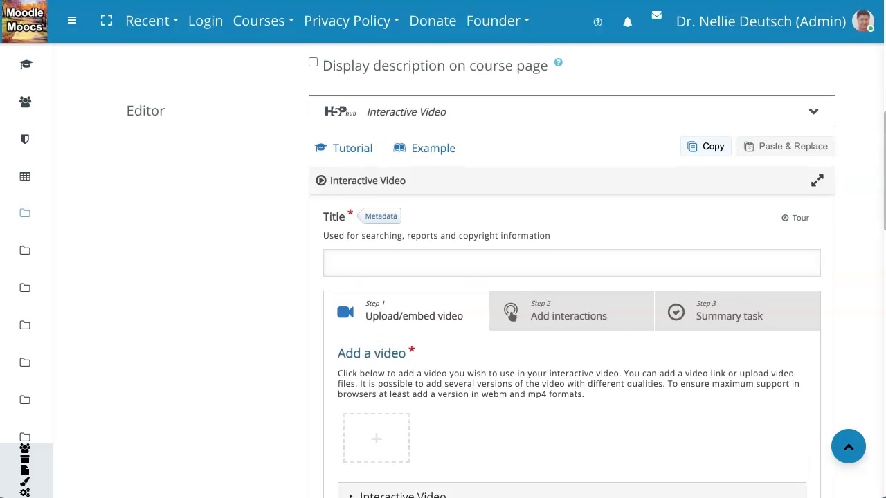
scroll(482, 277, "down", 1)
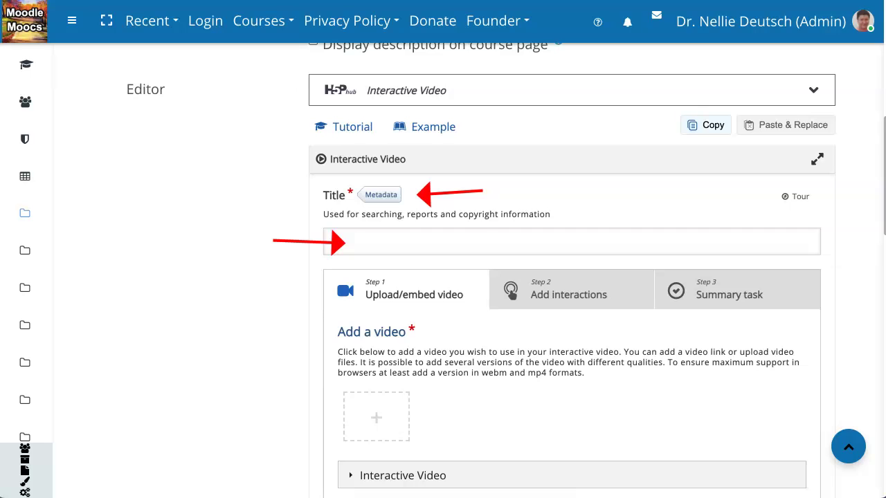
Expand the Interactive Video section and examine its title, description, poster image and text track settings
double_click(381, 195)
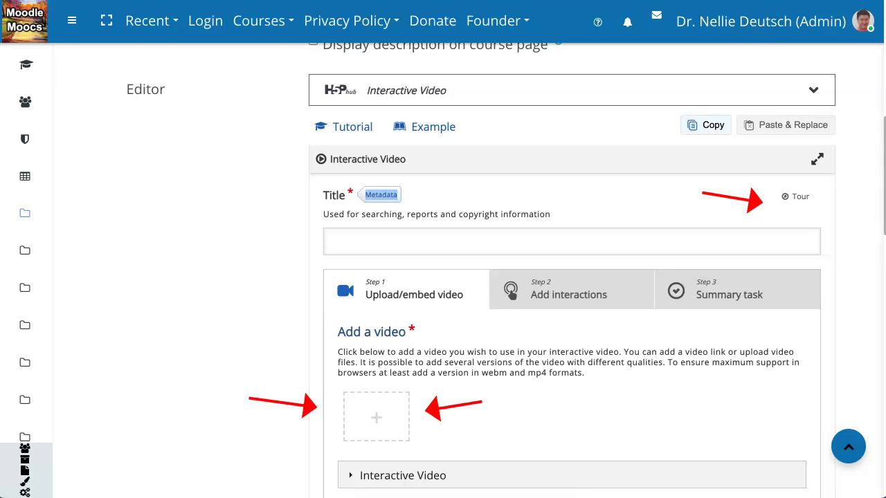
scroll(443, 277, "down", 2)
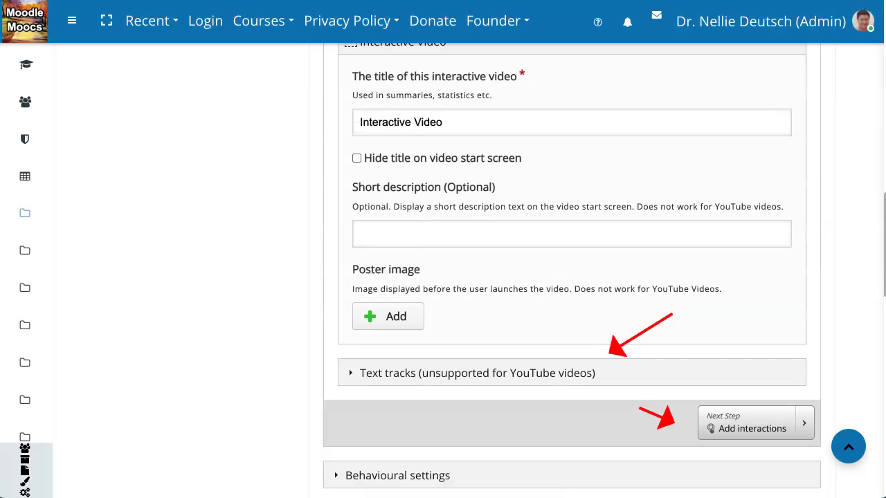
scroll(572, 277, "down", 2)
scroll(572, 277, "up", 4)
scroll(572, 277, "up", 2)
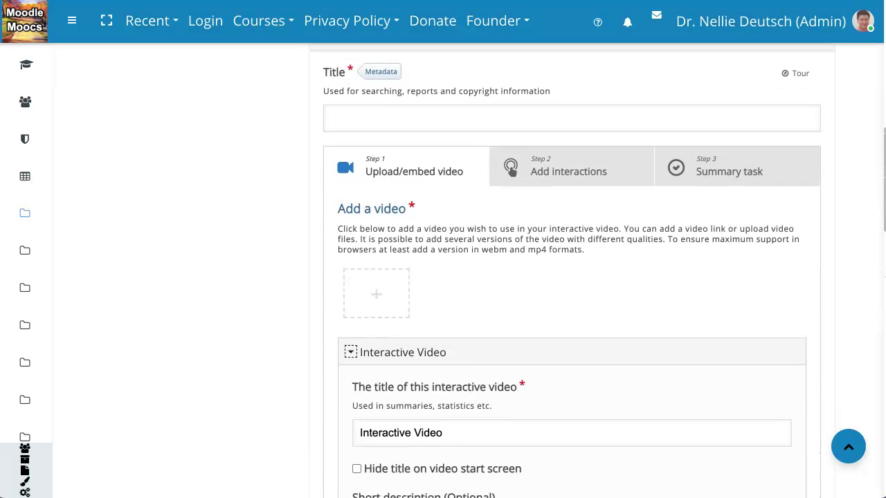
left_click(376, 294)
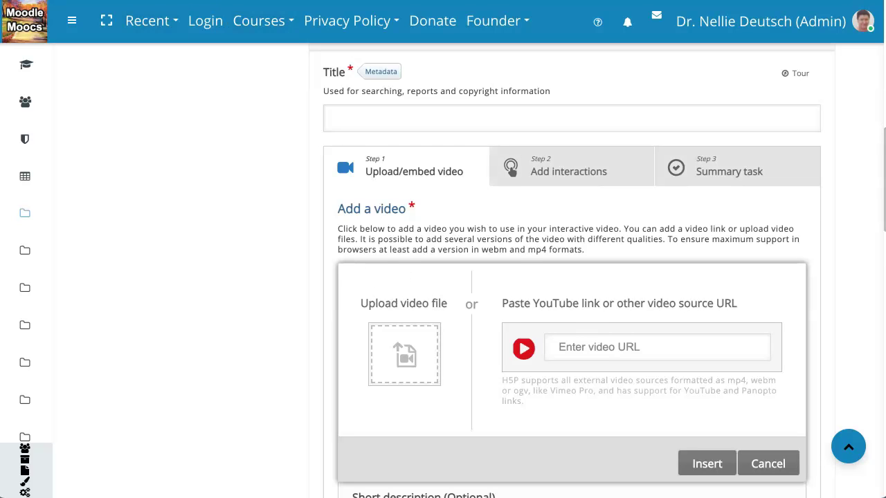
left_click(647, 348)
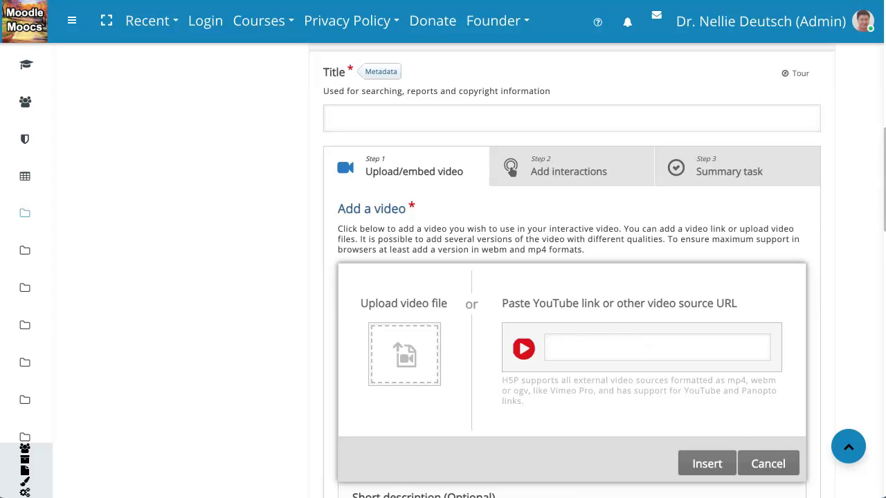
right_click(566, 348)
left_click(590, 377)
type("https://youtu.be/dCYDZDlcO6g")
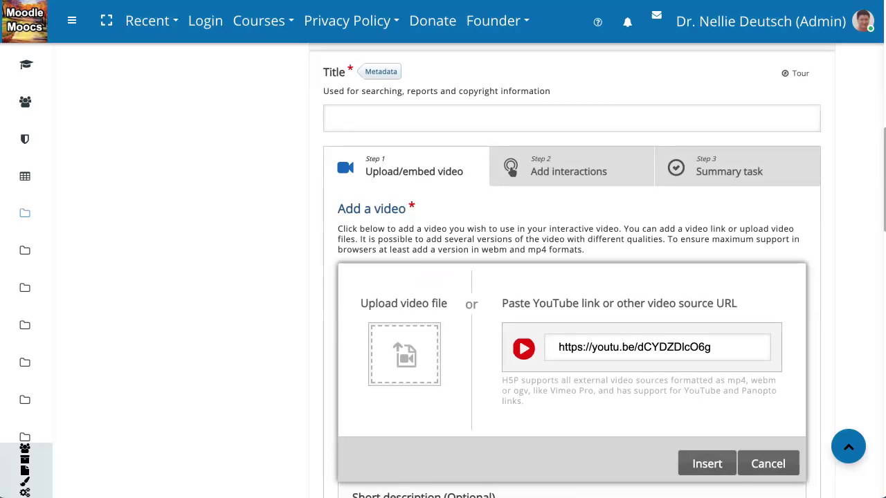
key("Return")
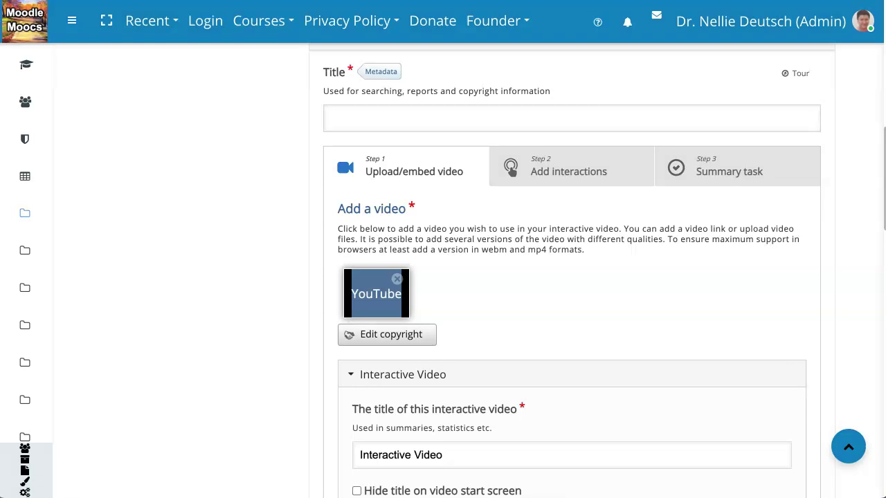
Proceed to the Add interactions stage of the Interactive Video editor
scroll(571, 277, "down", 5)
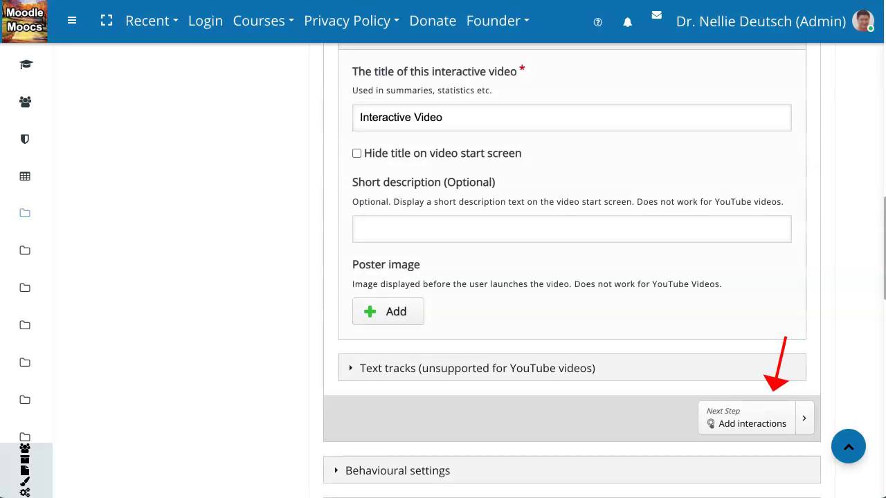
left_click(746, 418)
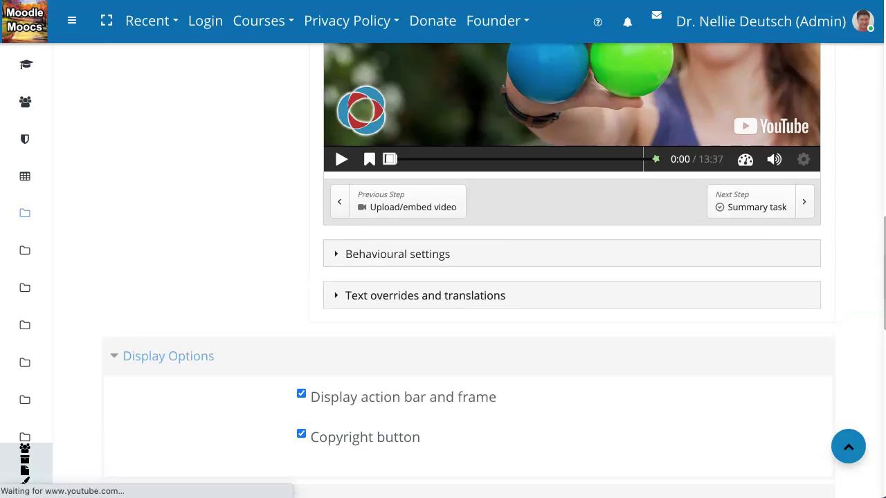